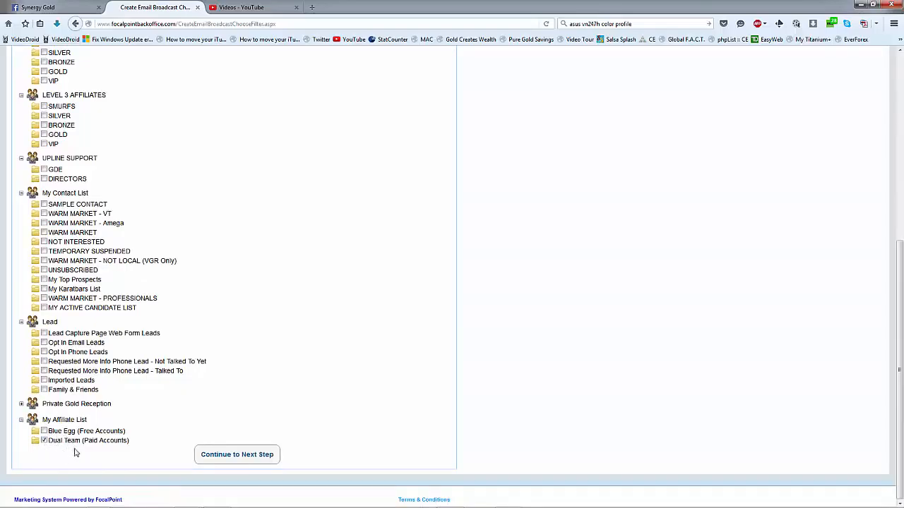
Clear the Dual Team (Paid Accounts) selection and try SMURFS, BRONZE and SILVER under LEVEL 1 AFFILIATES as recipients.
left_click(44, 441)
scroll(157, 373, "up", 5)
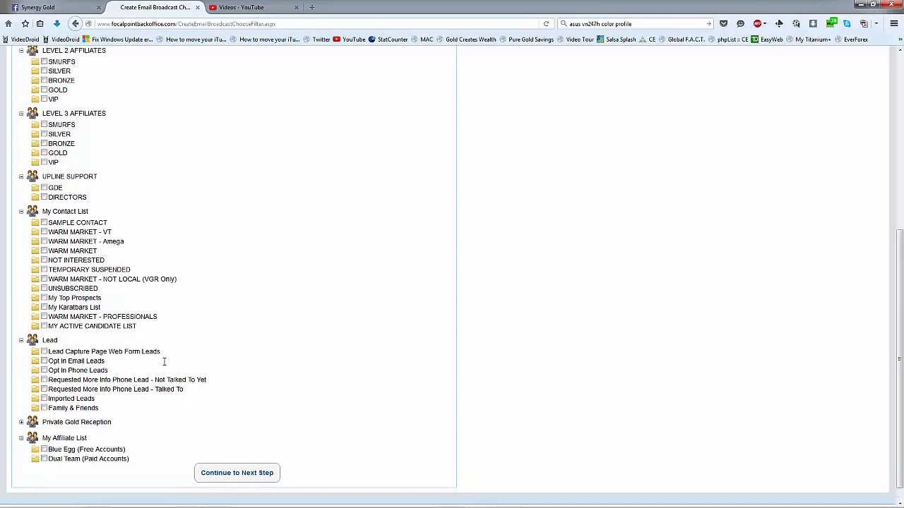
scroll(167, 367, "up", 2)
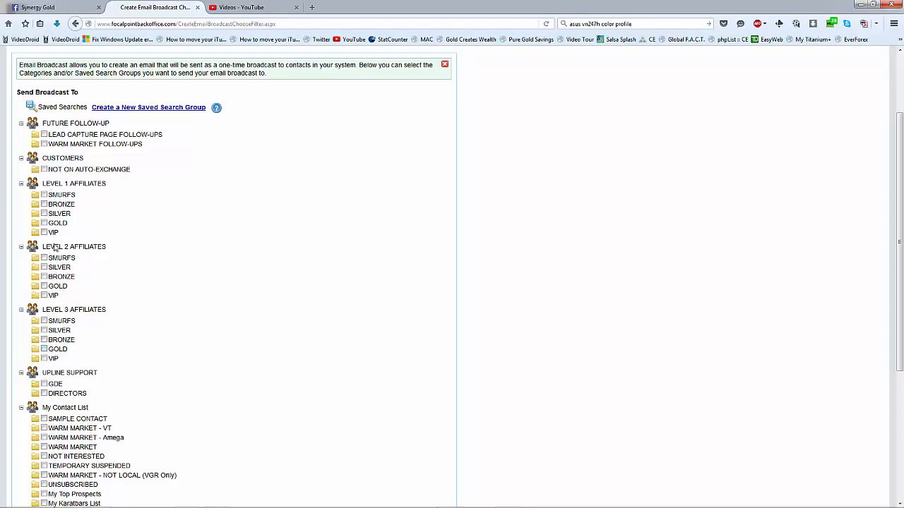
left_click(43, 194)
left_click(44, 204)
left_click(44, 213)
left_click(44, 213)
left_click(44, 204)
left_click(44, 195)
Choose Dual Team (Paid Accounts) under My Affiliate List as the broadcast recipients and continue to the template choice.
scroll(198, 250, "down", 5)
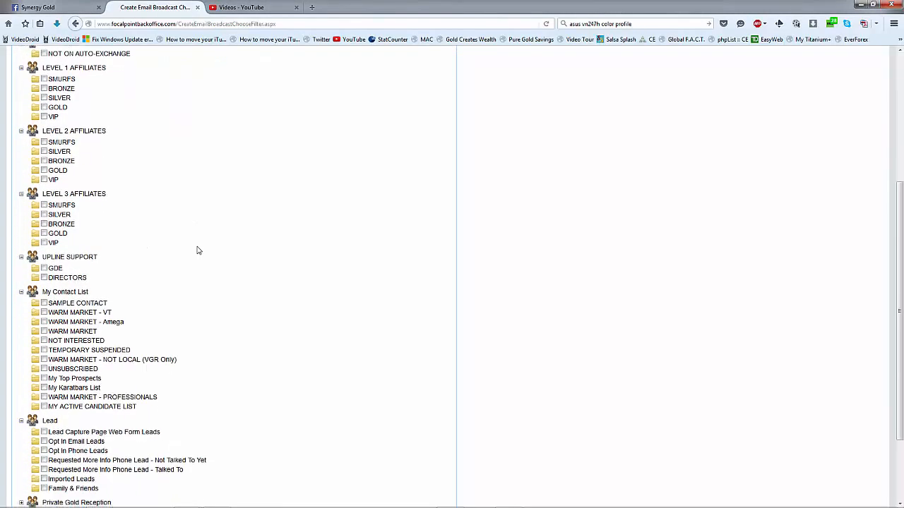
scroll(198, 250, "down", 1)
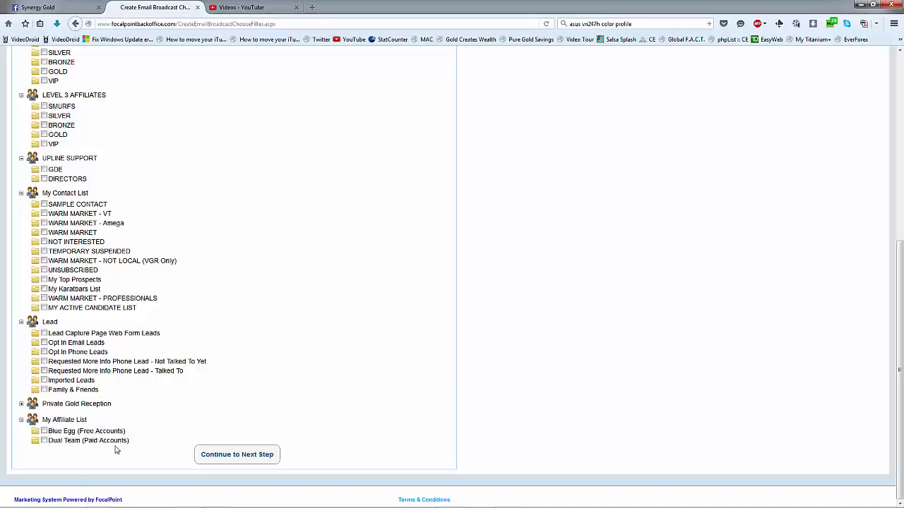
left_click(44, 440)
left_click(245, 462)
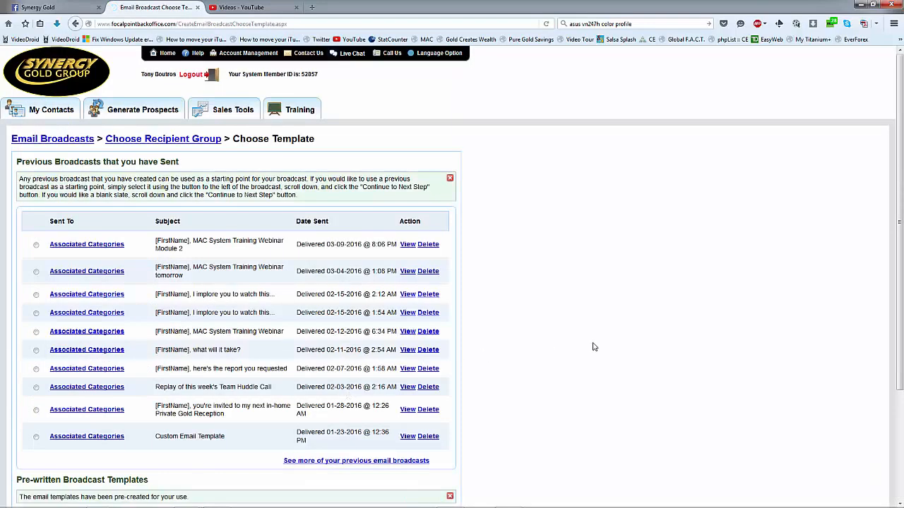
Preview the previously sent Custom Email Template broadcast, enlarge the preview to read the signature, and close it.
scroll(593, 347, "down", 1)
scroll(593, 347, "down", 1)
scroll(593, 347, "down", 2)
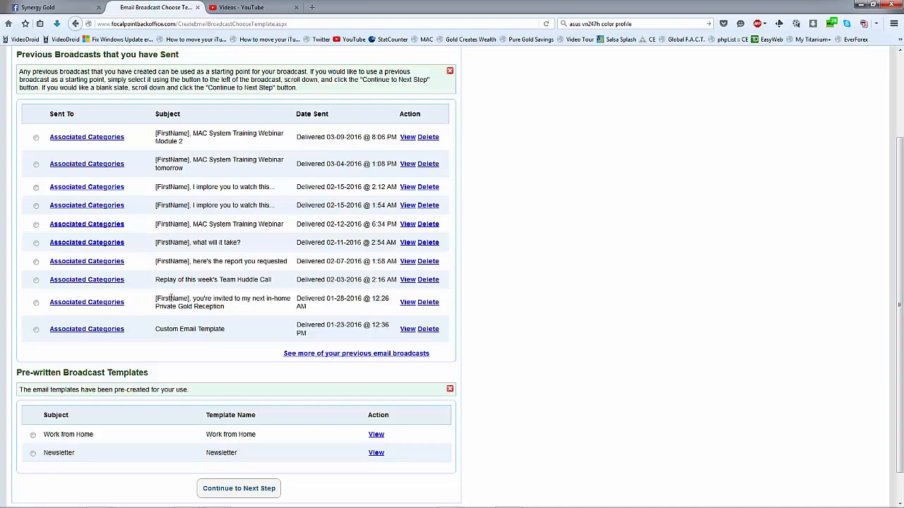
scroll(172, 299, "down", 1)
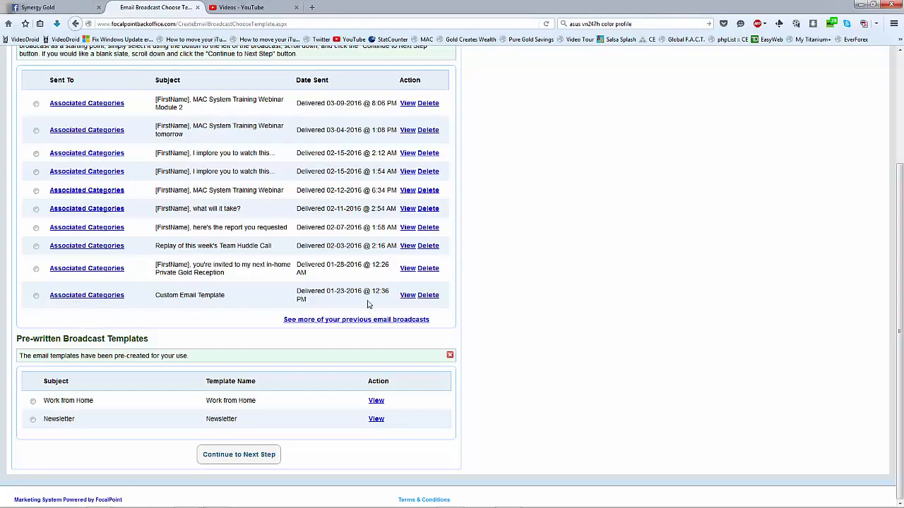
left_click(407, 298)
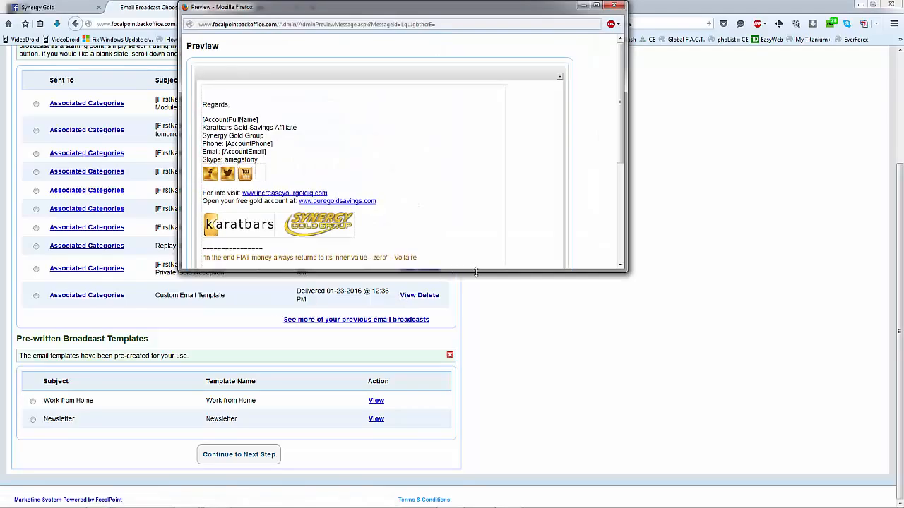
left_click_drag(476, 272, 473, 343)
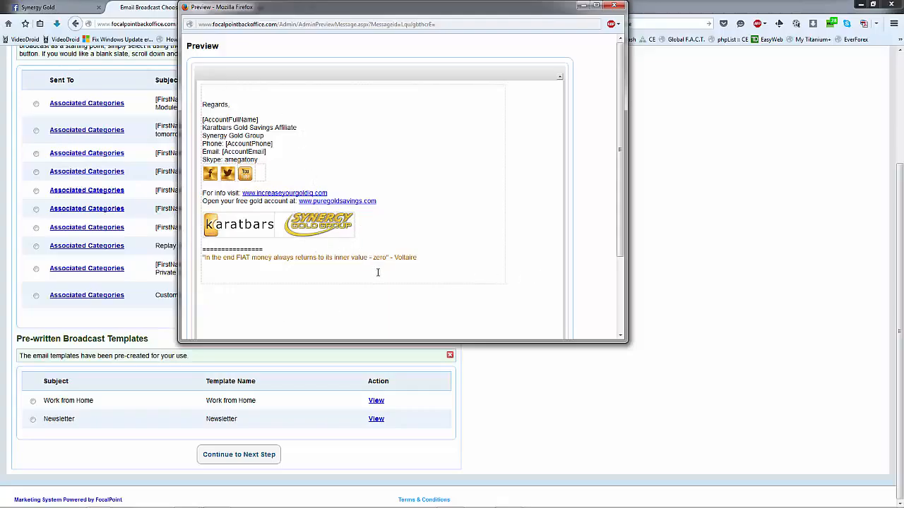
left_click(614, 6)
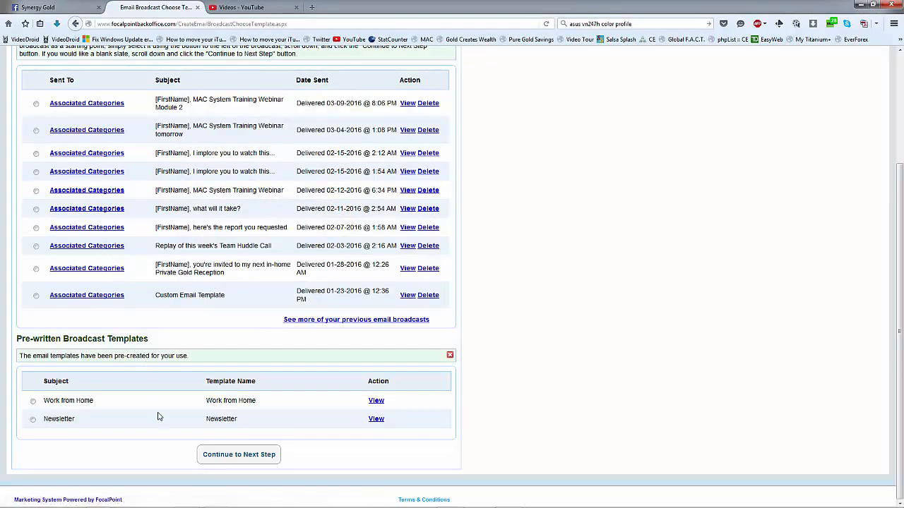
Continue with a blank message and set its subject to "[FirstName], please join us at the next Super Saturday".
left_click(233, 458)
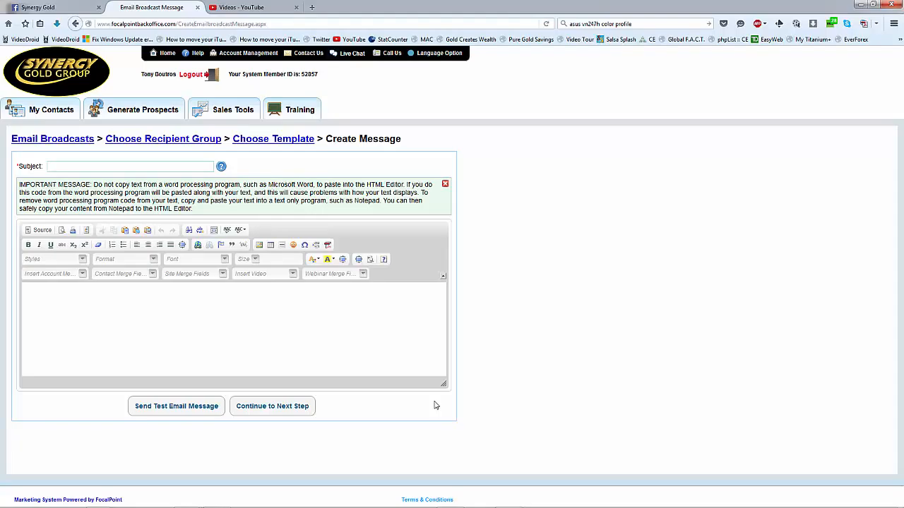
left_click(135, 166)
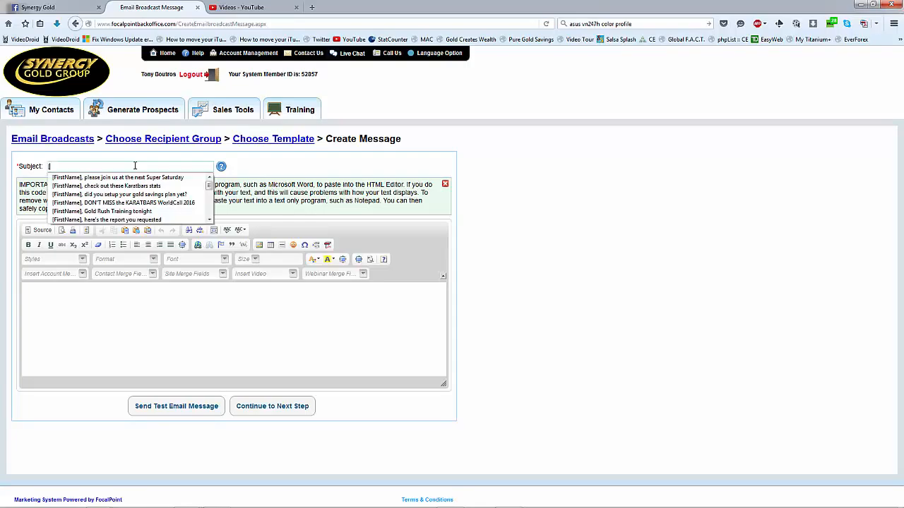
type("[Fi")
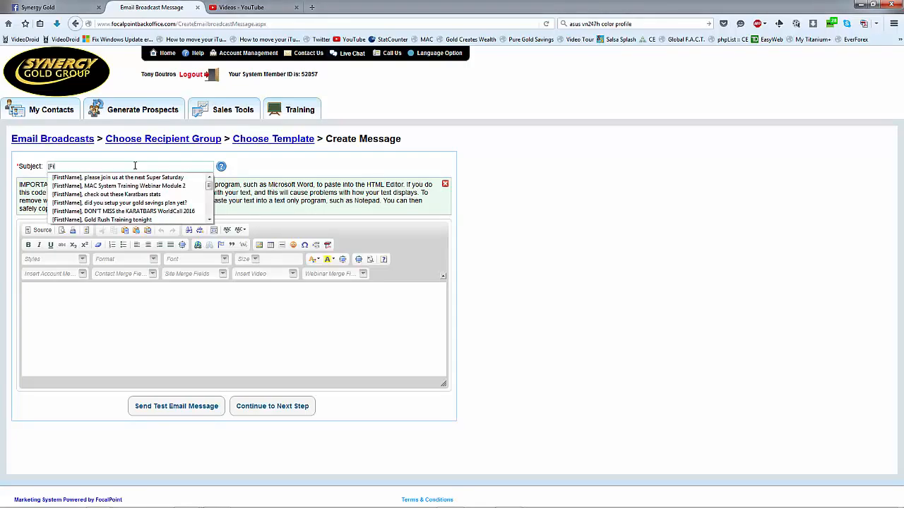
type("rstName],")
type("please ")
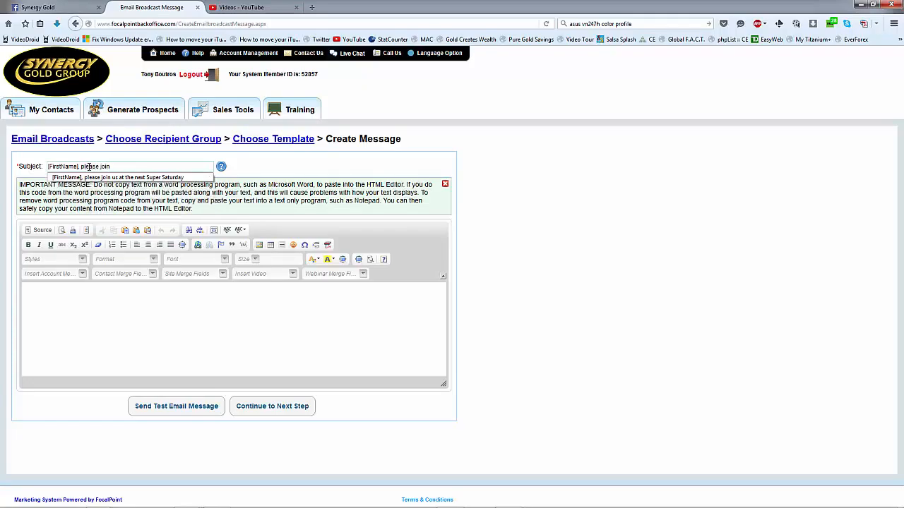
type("join")
key("Down")
key("Tab")
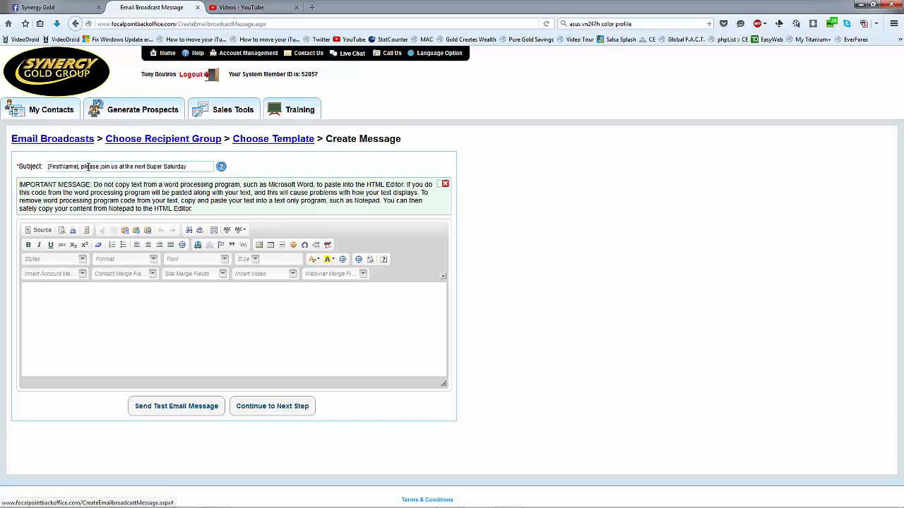
Start a table in the message body with 1 row, 1 column, border size 0 and Left alignment.
left_click(135, 304)
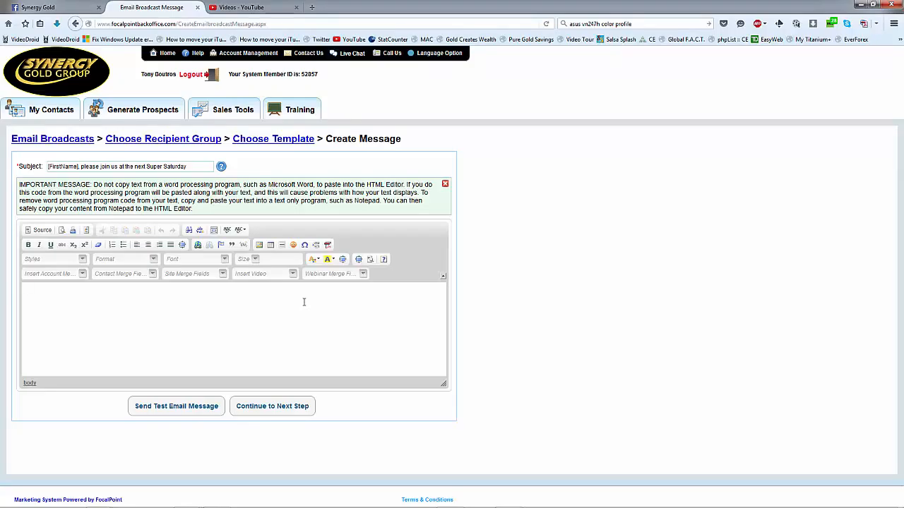
left_click(270, 245)
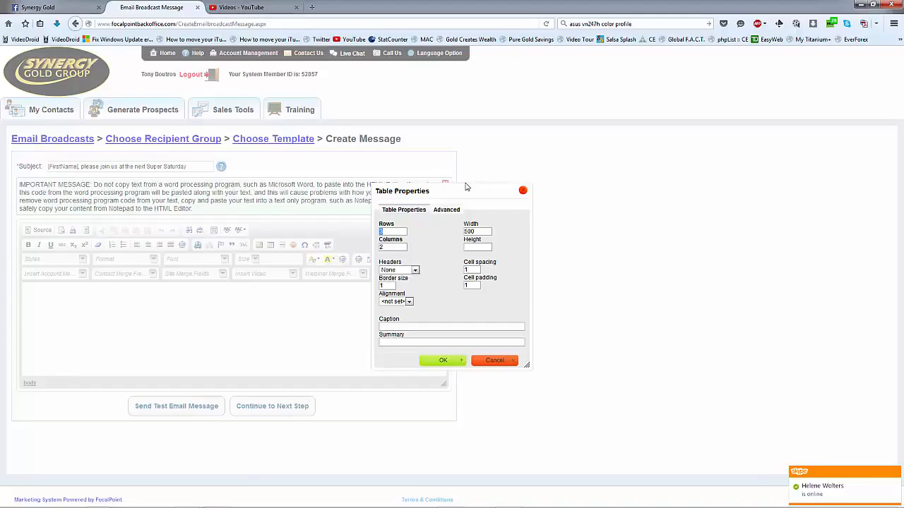
type("1")
key("Tab")
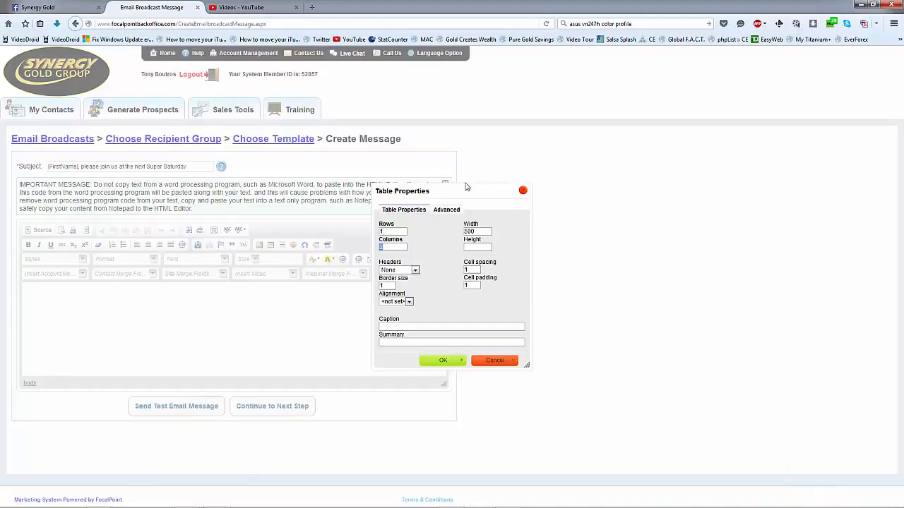
type("1")
key("Tab")
double_click(390, 286)
type("0")
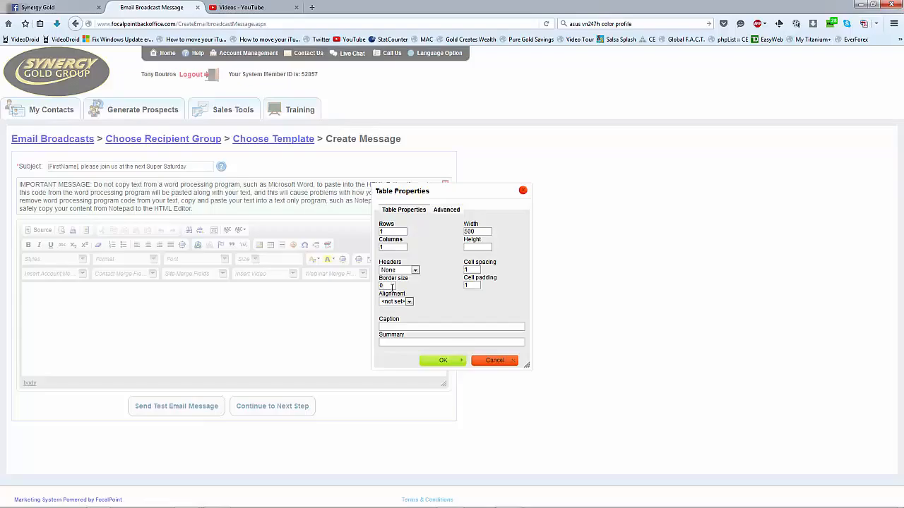
left_click(409, 301)
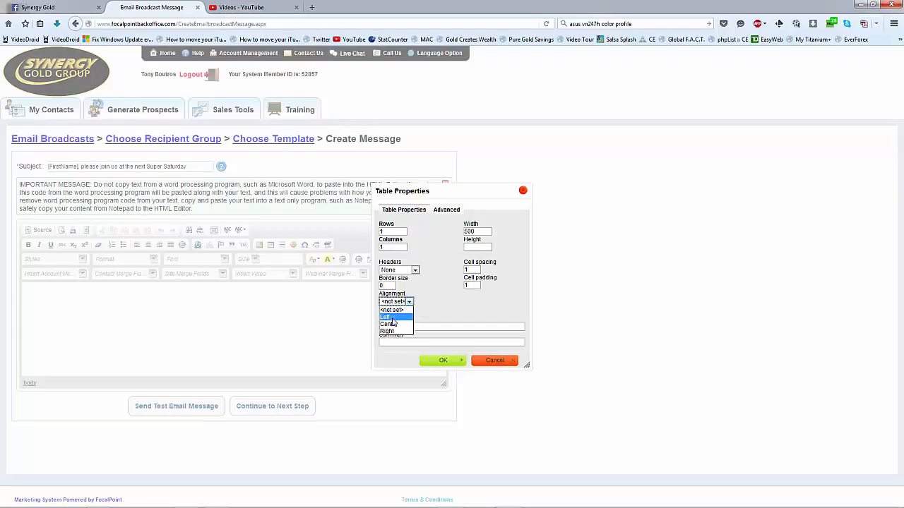
left_click(390, 317)
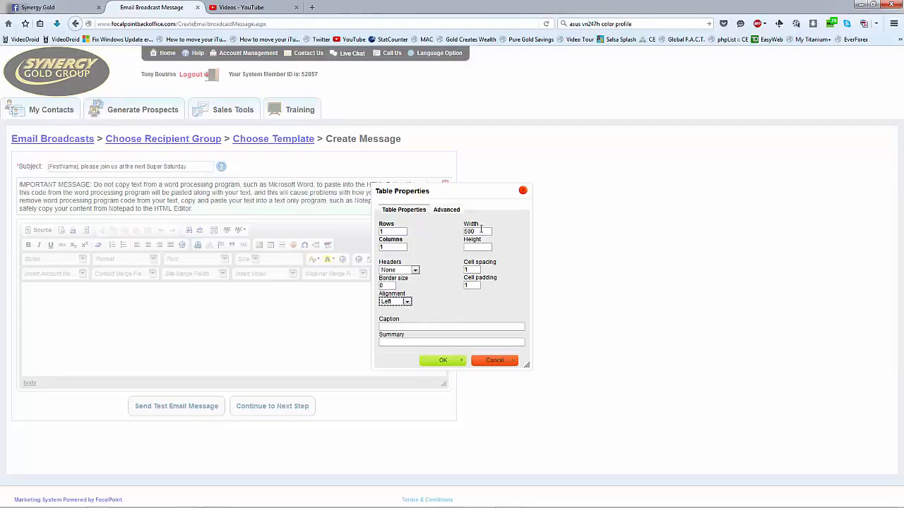
Set the table's width to 650 with cell spacing and cell padding of 0, and insert it.
double_click(480, 230)
type("650")
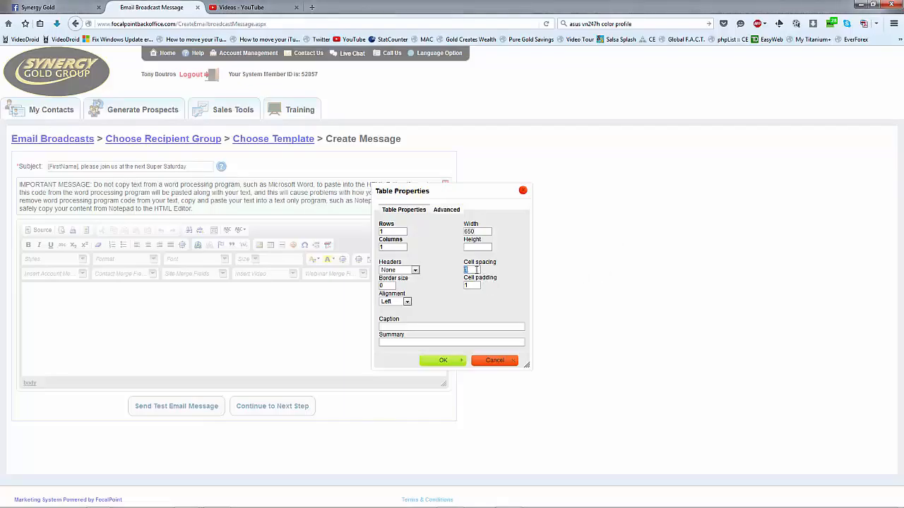
double_click(477, 270)
type("0")
key("Tab")
type("0")
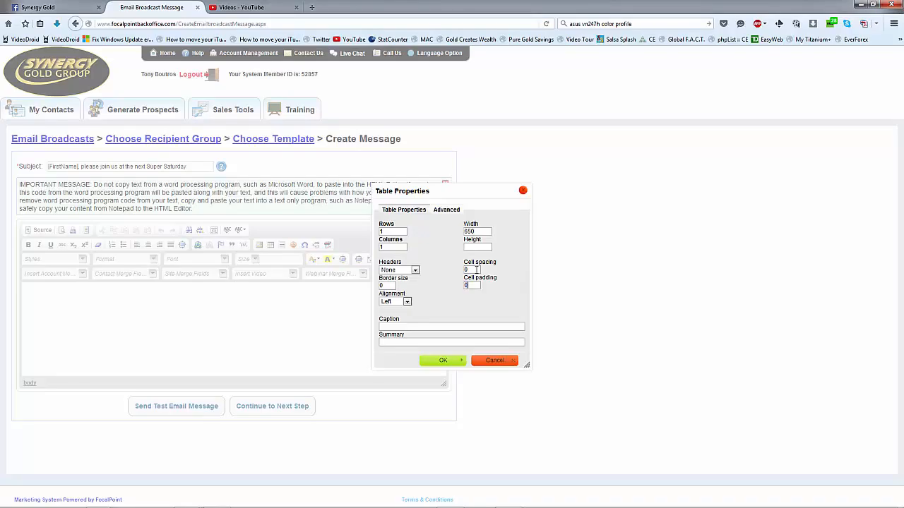
left_click(442, 362)
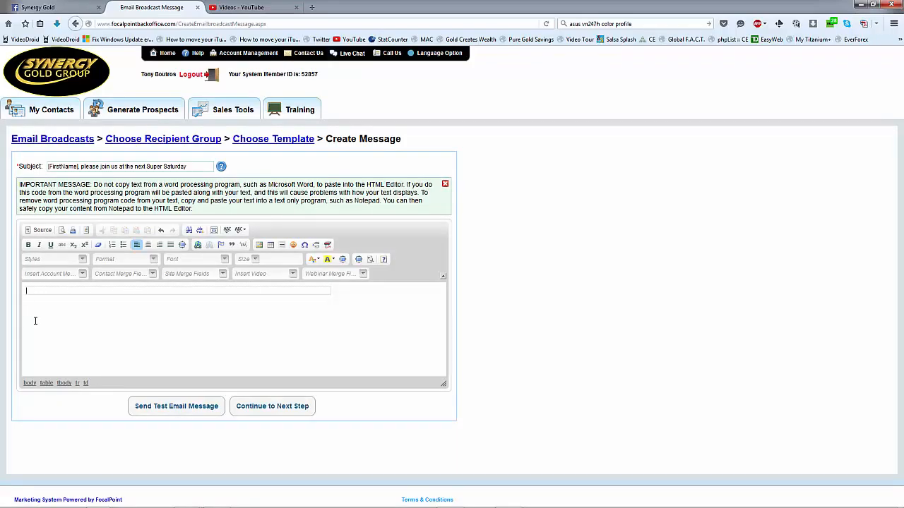
Write the greeting "Hello [FirstName]," in the table cell, using the First Name contact merge field.
type("Hello")
left_click(153, 274)
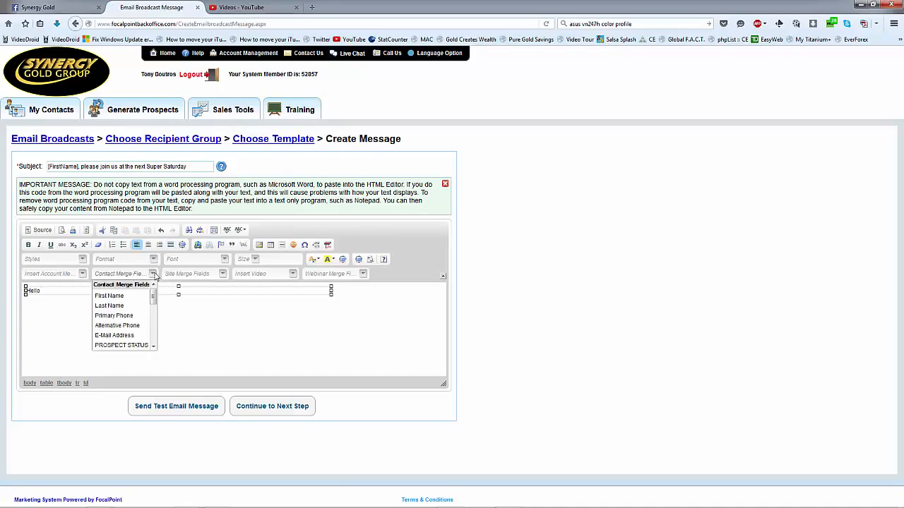
left_click(108, 300)
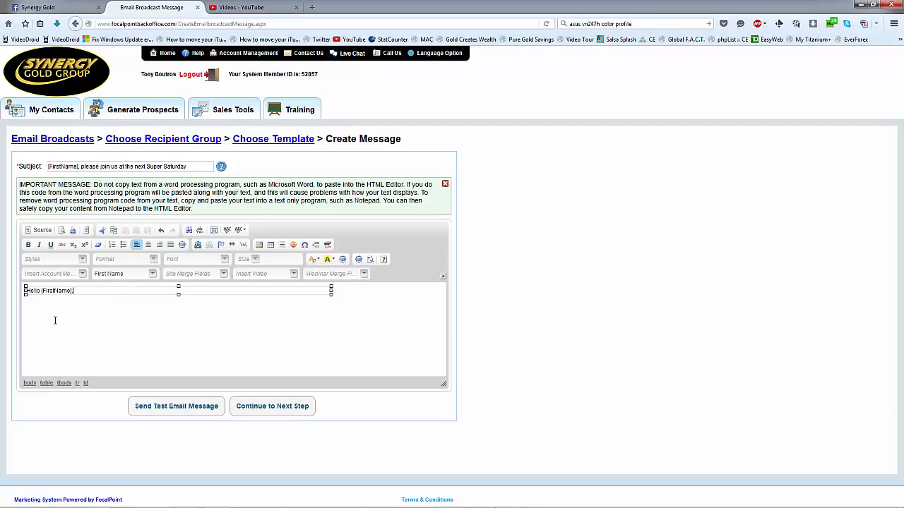
type(",")
key("Return")
Add the paragraphs "This is a reminder to attend the upcoming....." and "I hope to see you there." below the greeting.
type("Thi")
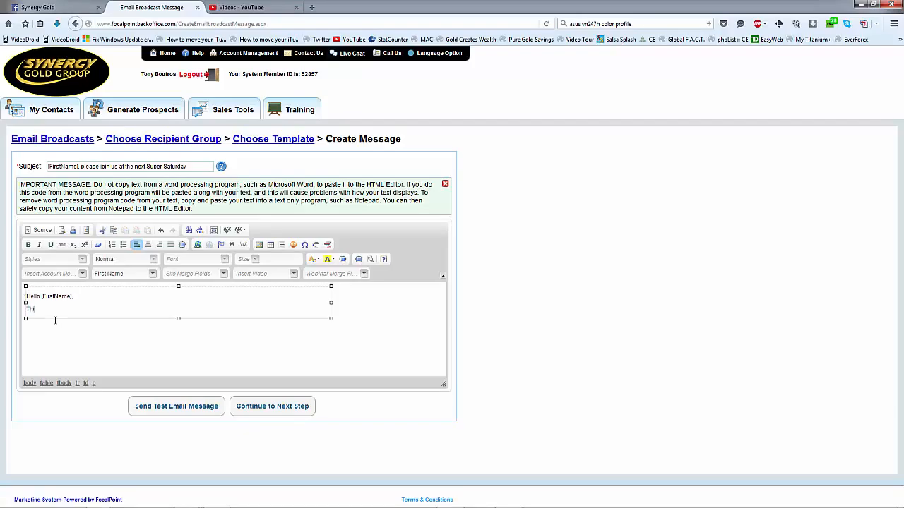
type("s is a reminder to")
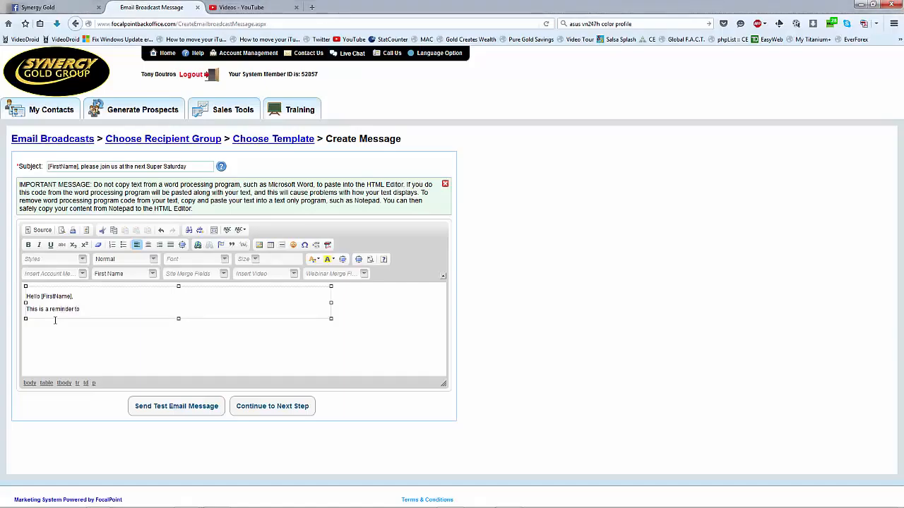
type(" attend the upcoming....")
key("Return")
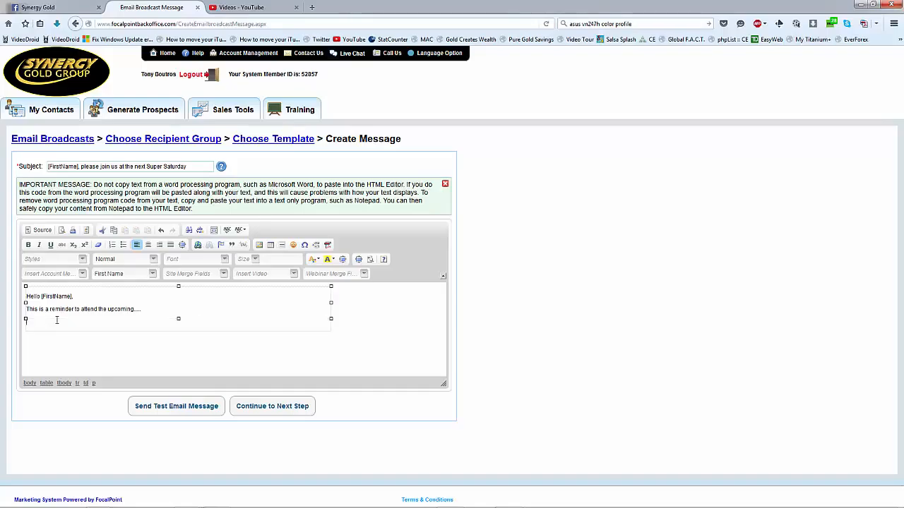
type("I hope to see you there")
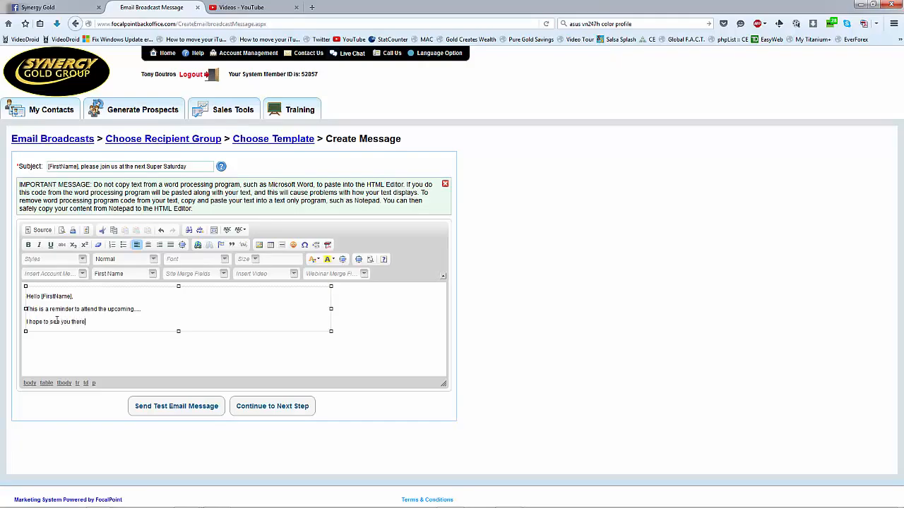
key("Return")
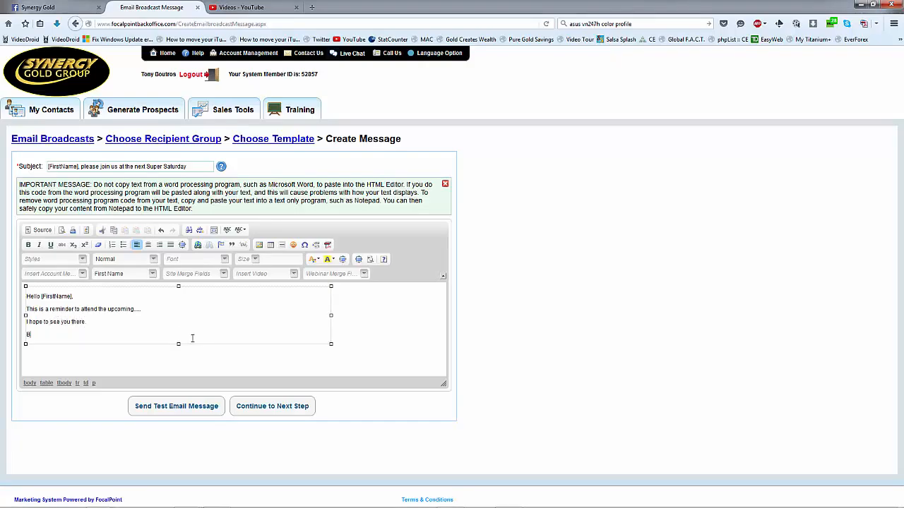
Close the message with "Best,", the sender's full name and, on the line directly below, "Independant Karatbars Affiliate".
type("Best,")
key("Return")
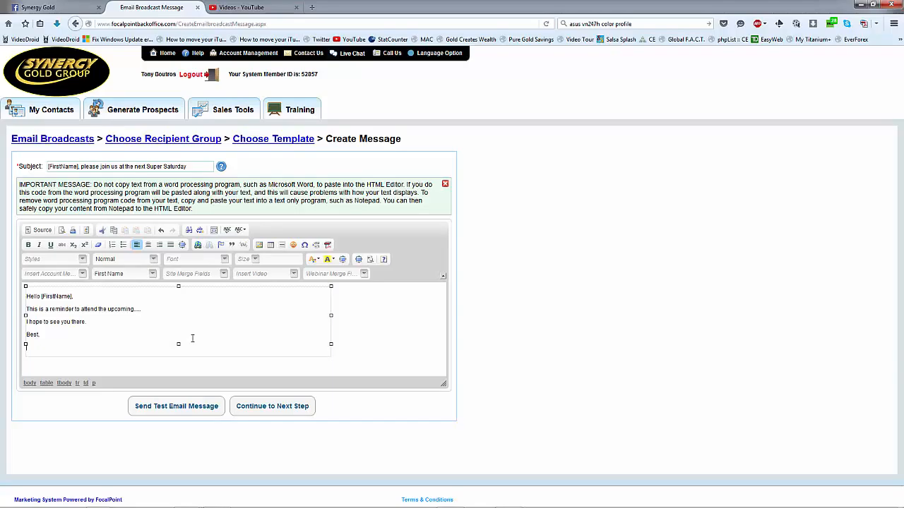
type("Tony Boutros")
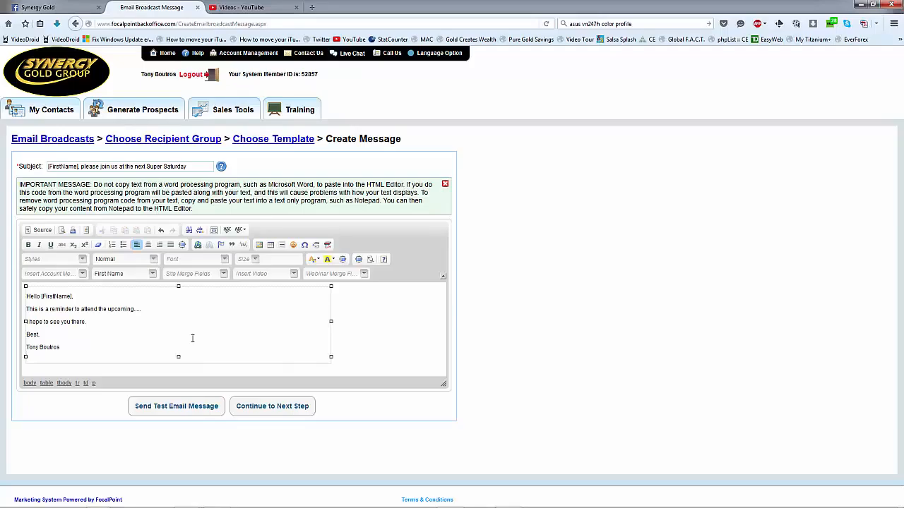
key("shift+Return")
type("Independant Karatbars")
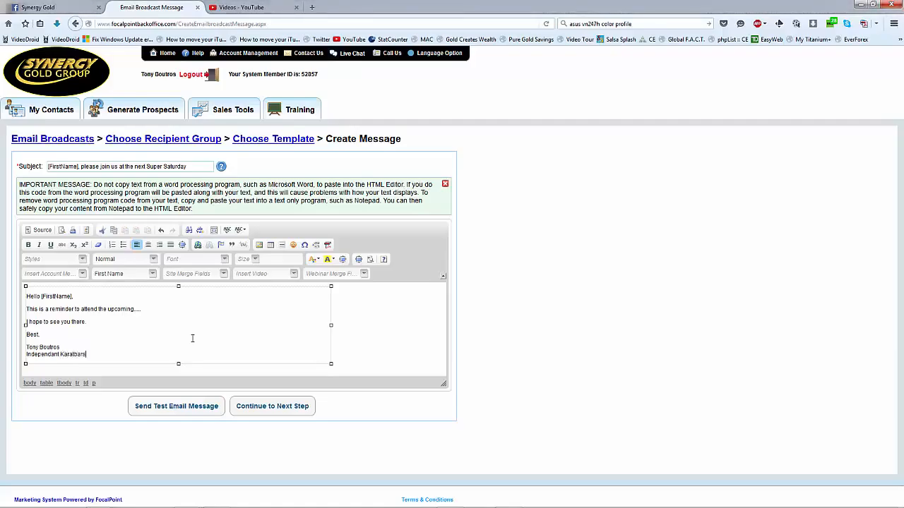
type(" Affiliate")
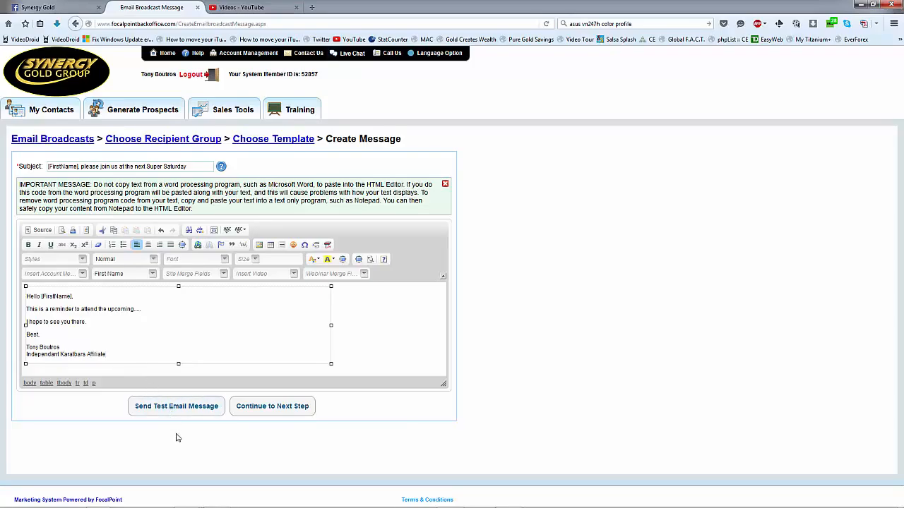
left_click(172, 408)
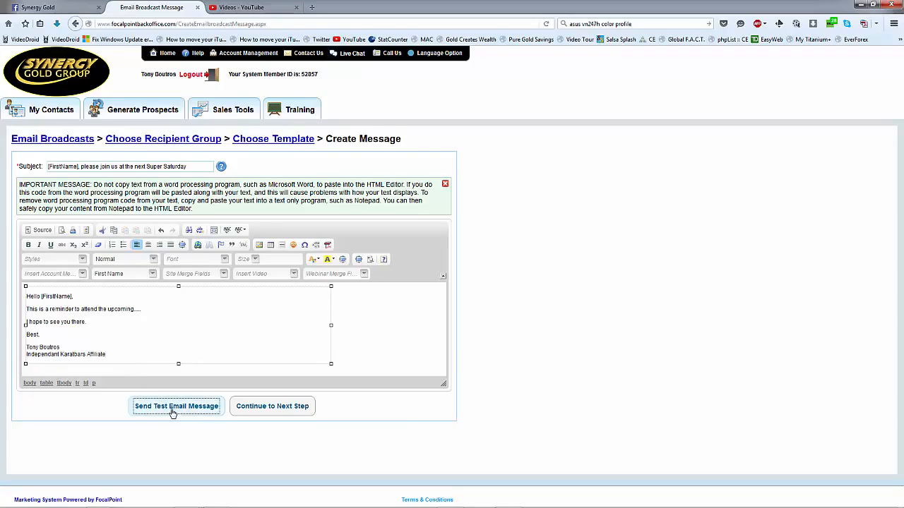
left_click(60, 91)
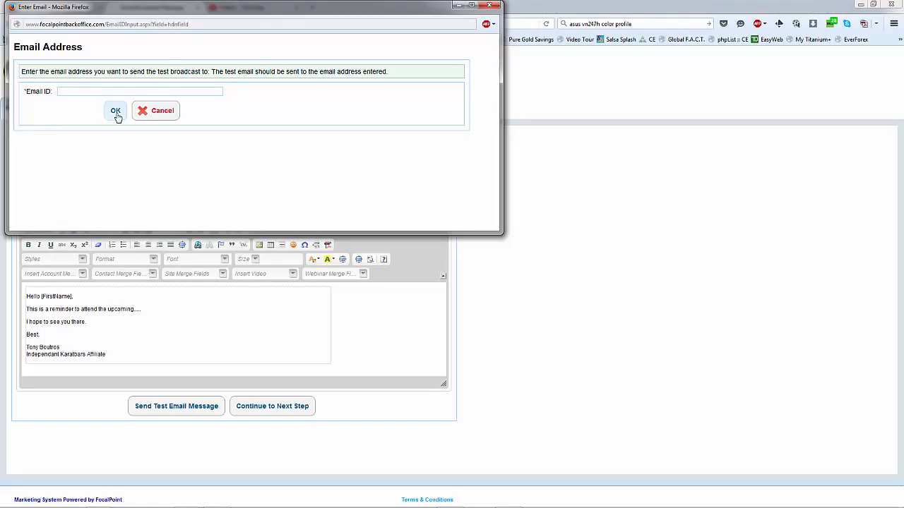
left_click(159, 111)
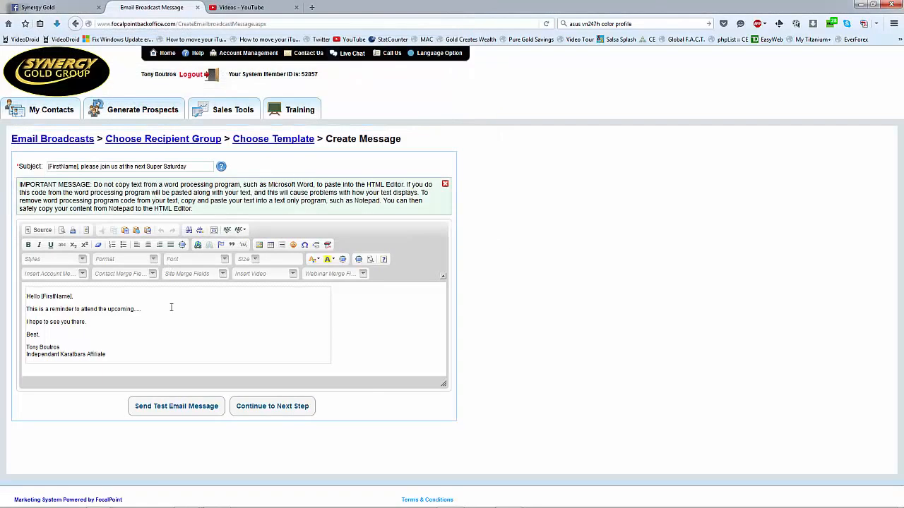
Proceed to scheduling the message and set the broadcast's send date to 03/18/2016 and its hour to 09.
left_click(273, 407)
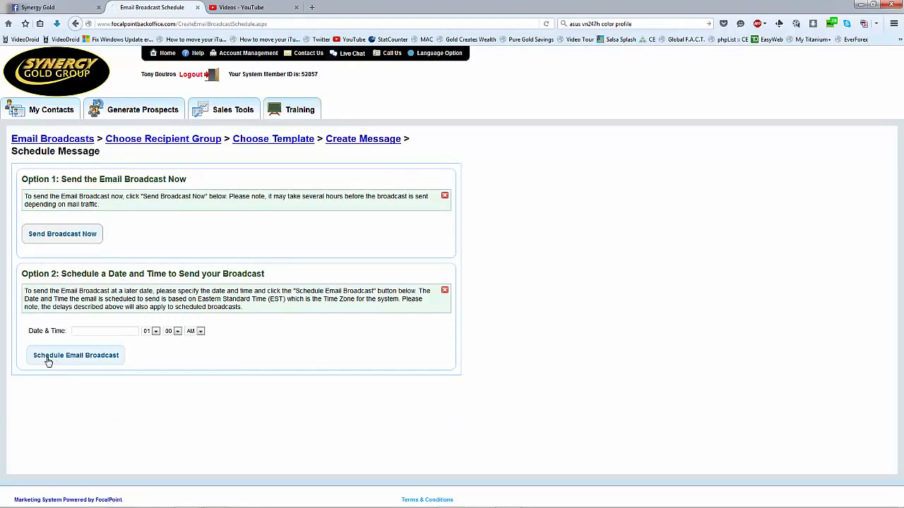
left_click(92, 330)
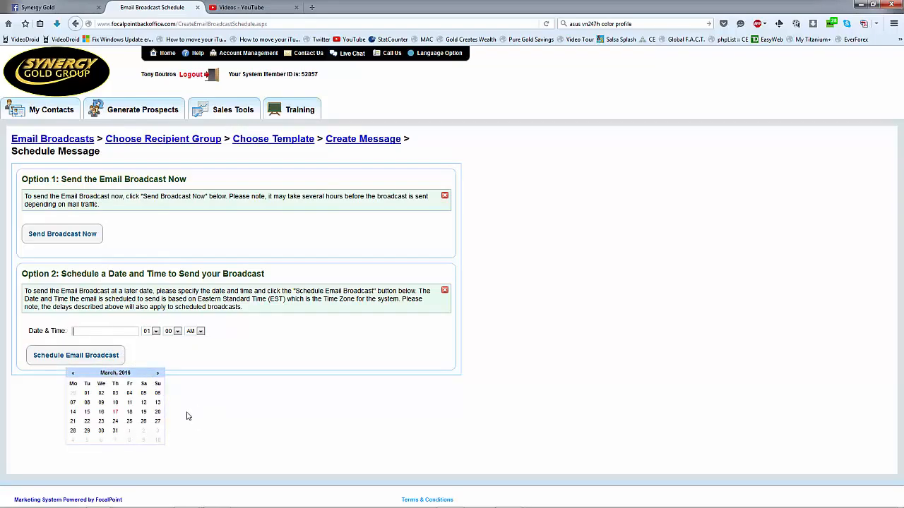
left_click(131, 413)
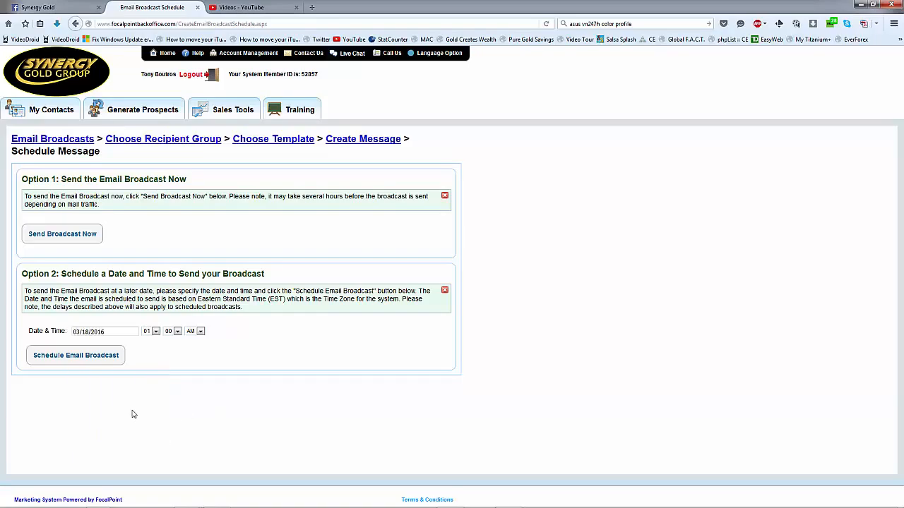
left_click(156, 331)
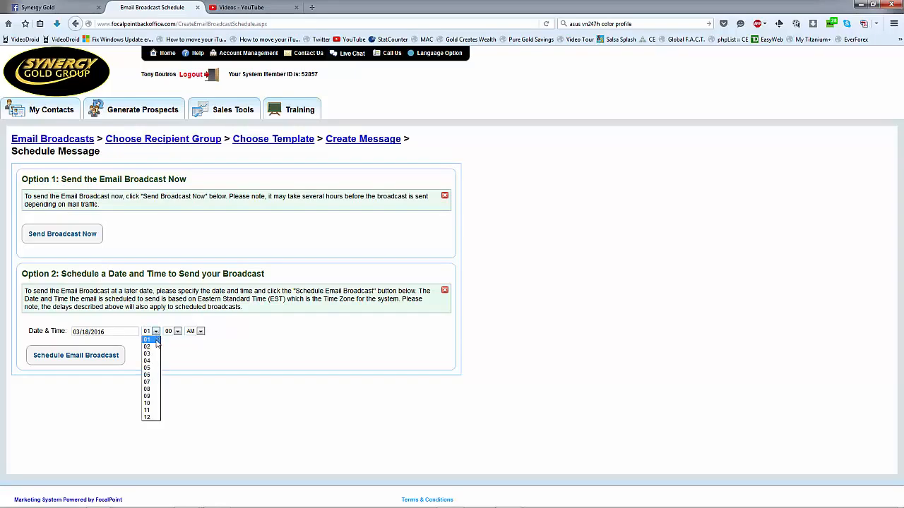
left_click(154, 396)
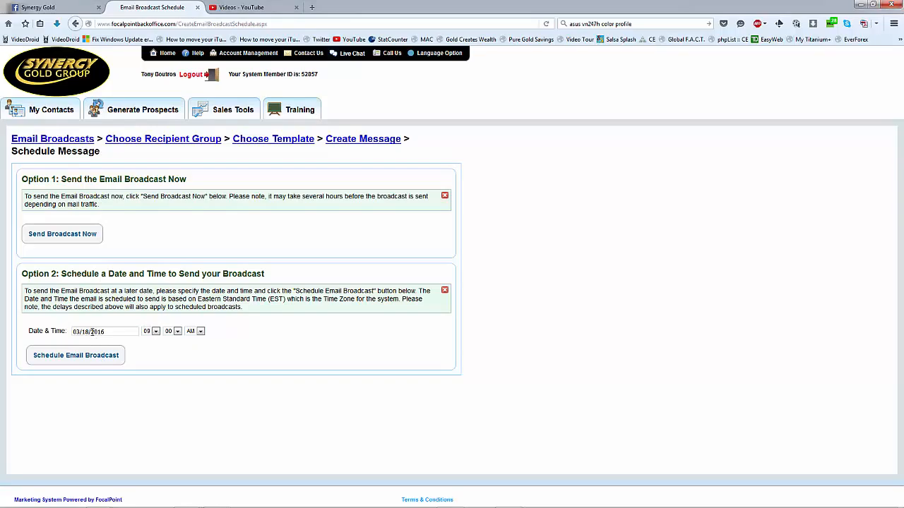
Select the whole send date in the broadcast schedule for editing.
left_click_drag(106, 331, 44, 330)
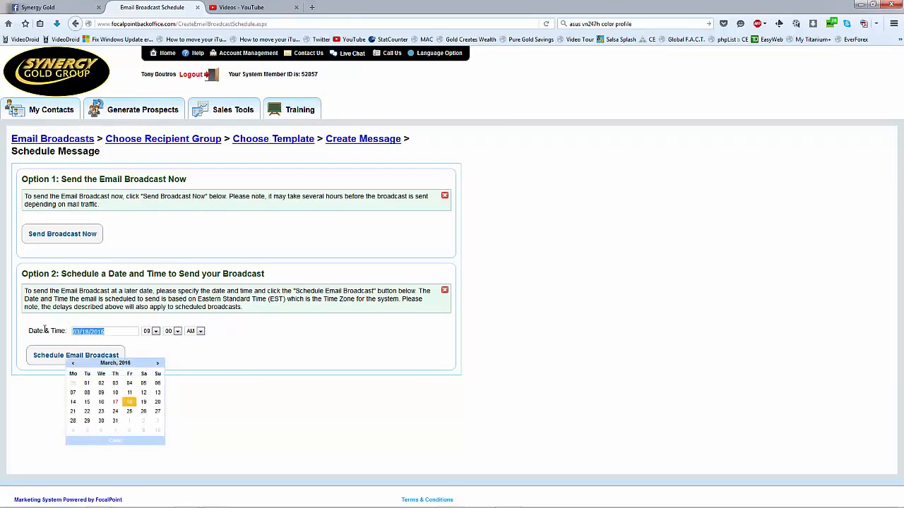